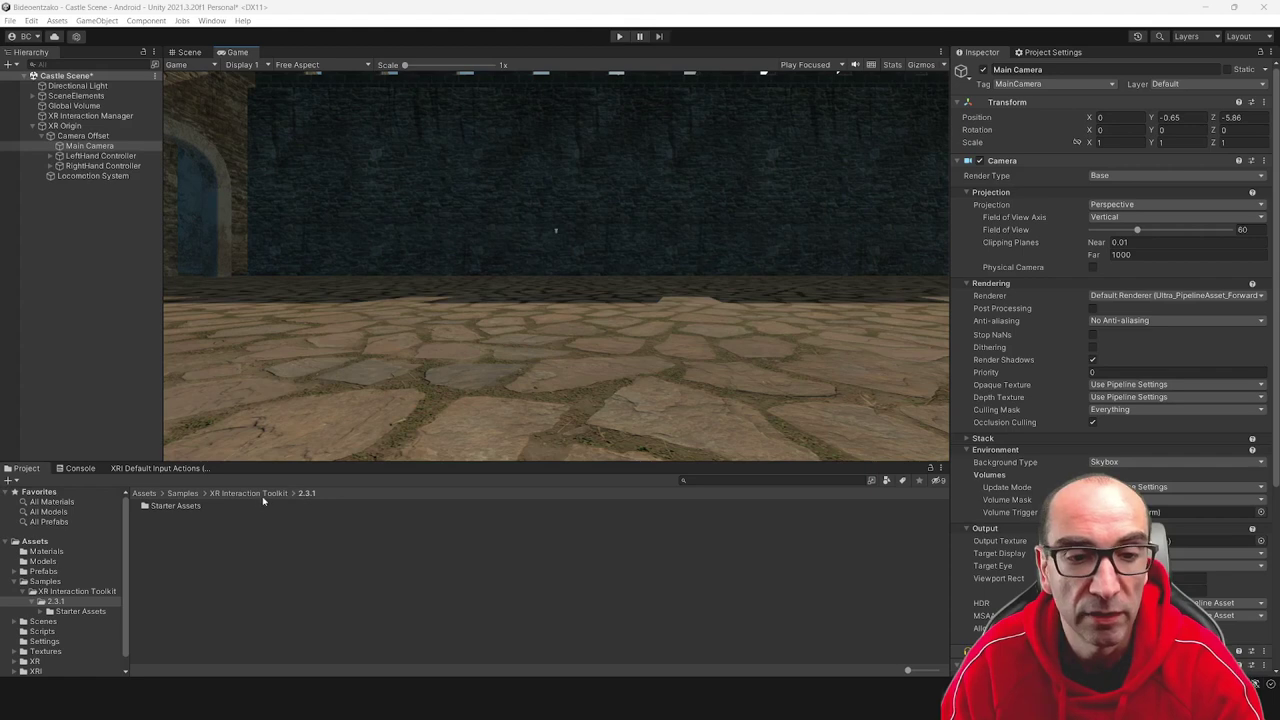
Step: Open the Package Manager to show XR Interaction Toolkit 2.3.1, moving its window up and right
click(213, 21)
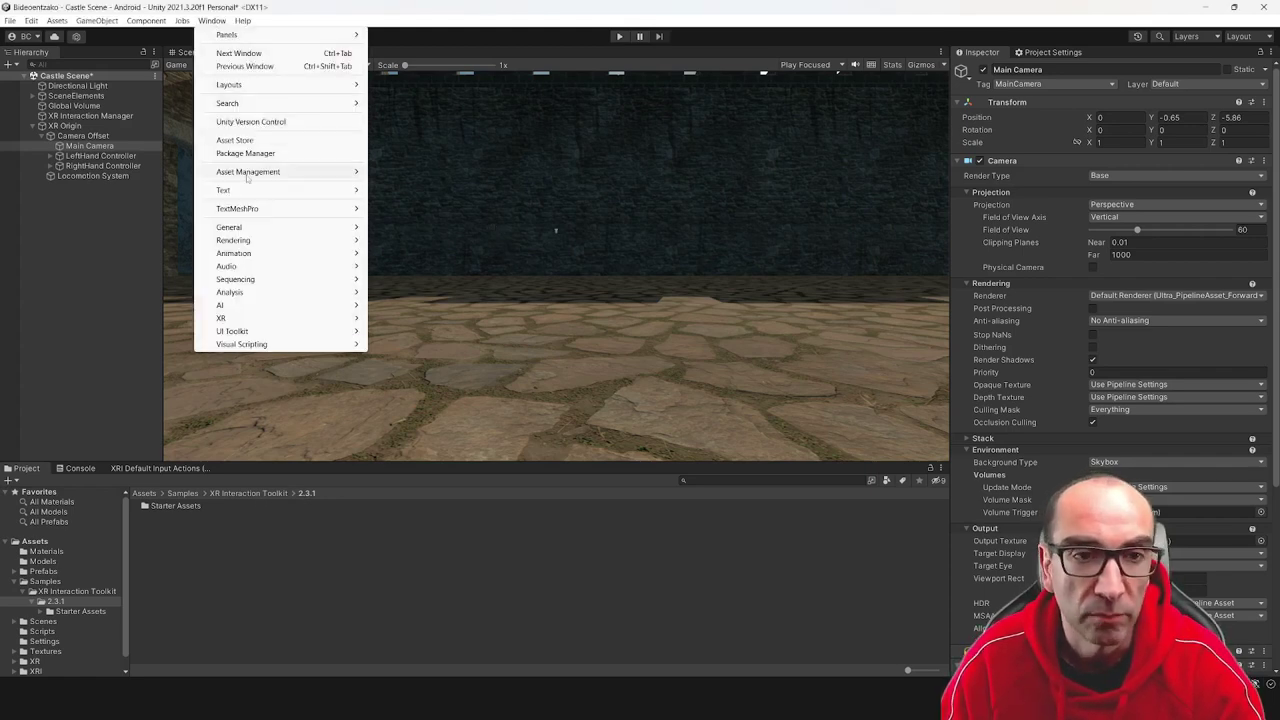
mouse_move(259, 174)
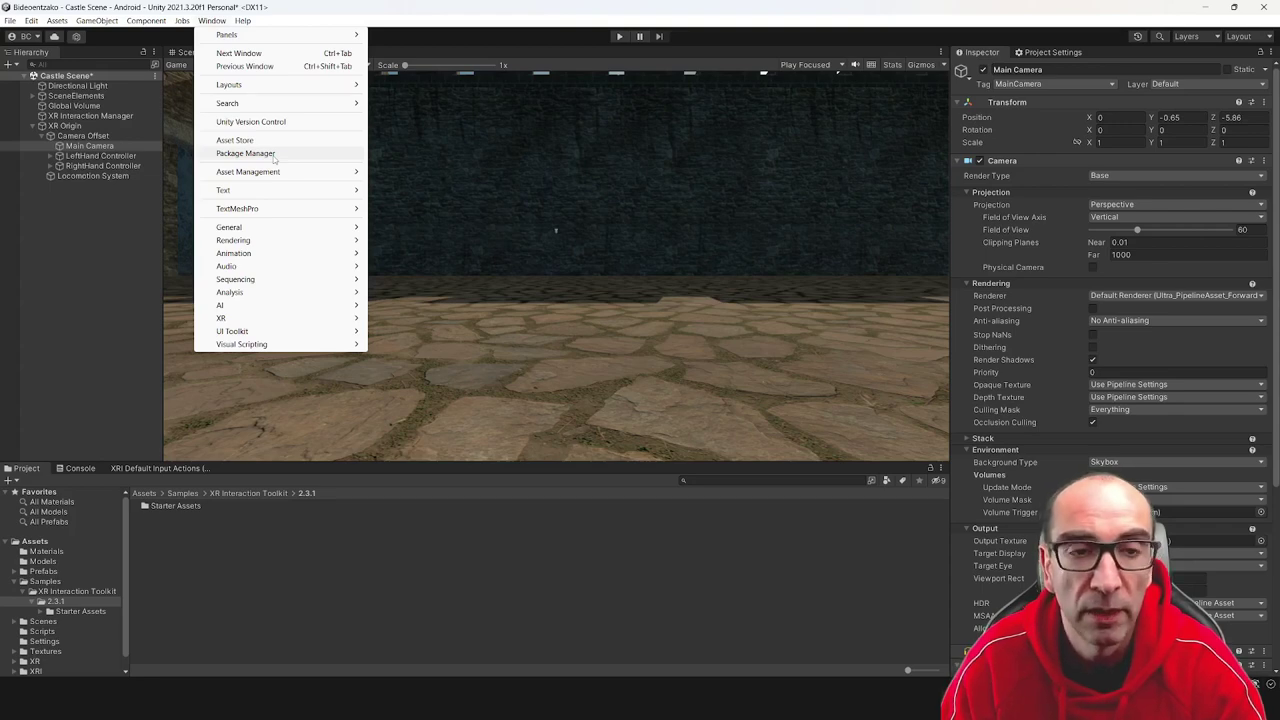
click(246, 153)
drag(571, 149, 605, 96)
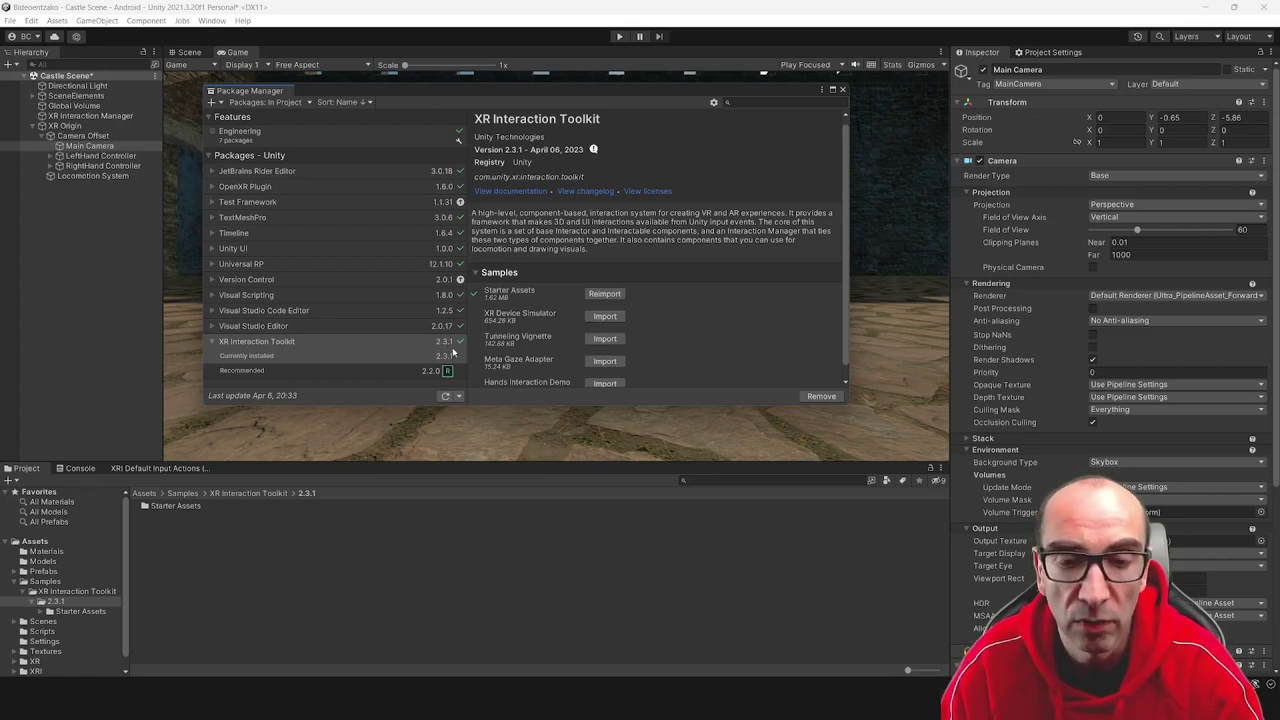
click(393, 368)
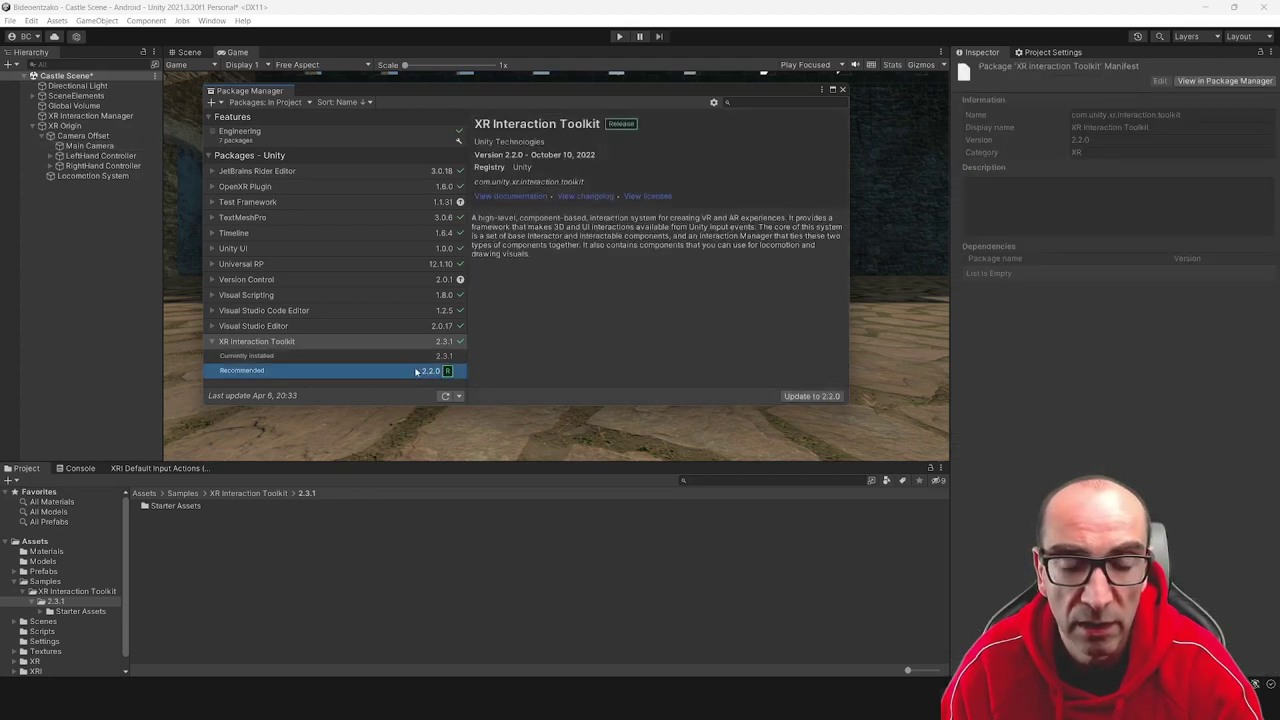
click(443, 357)
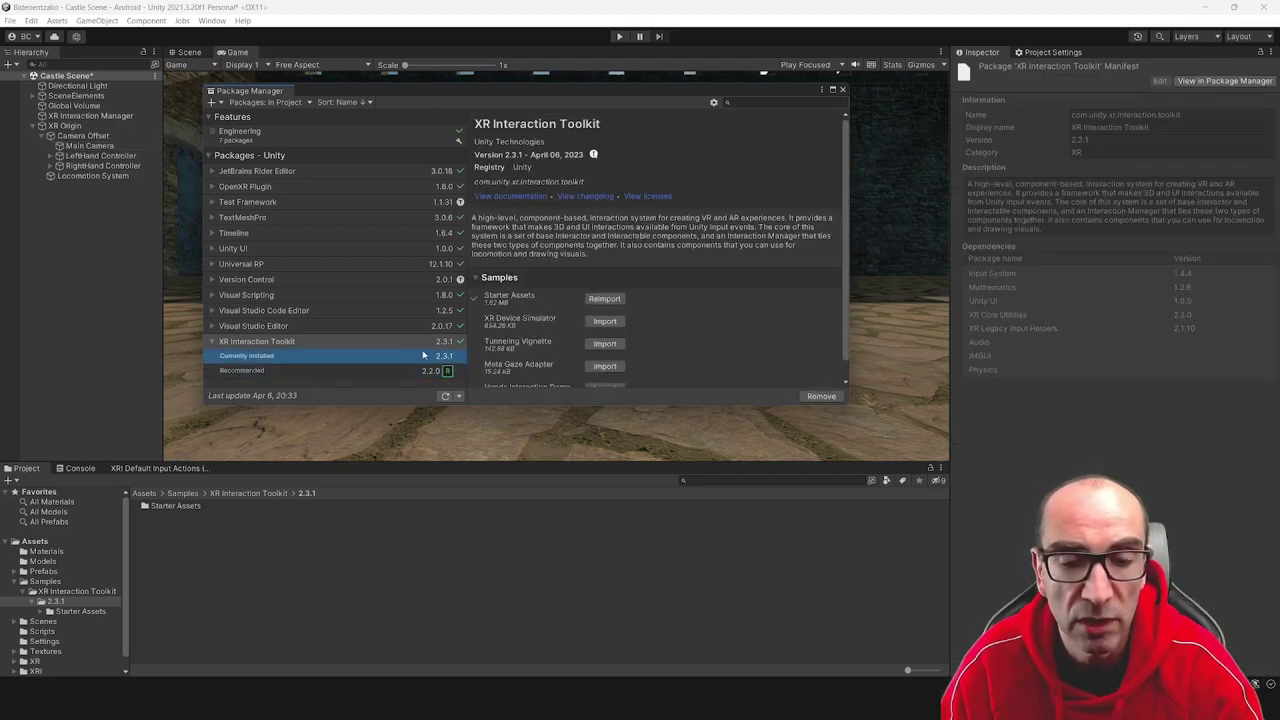
click(218, 102)
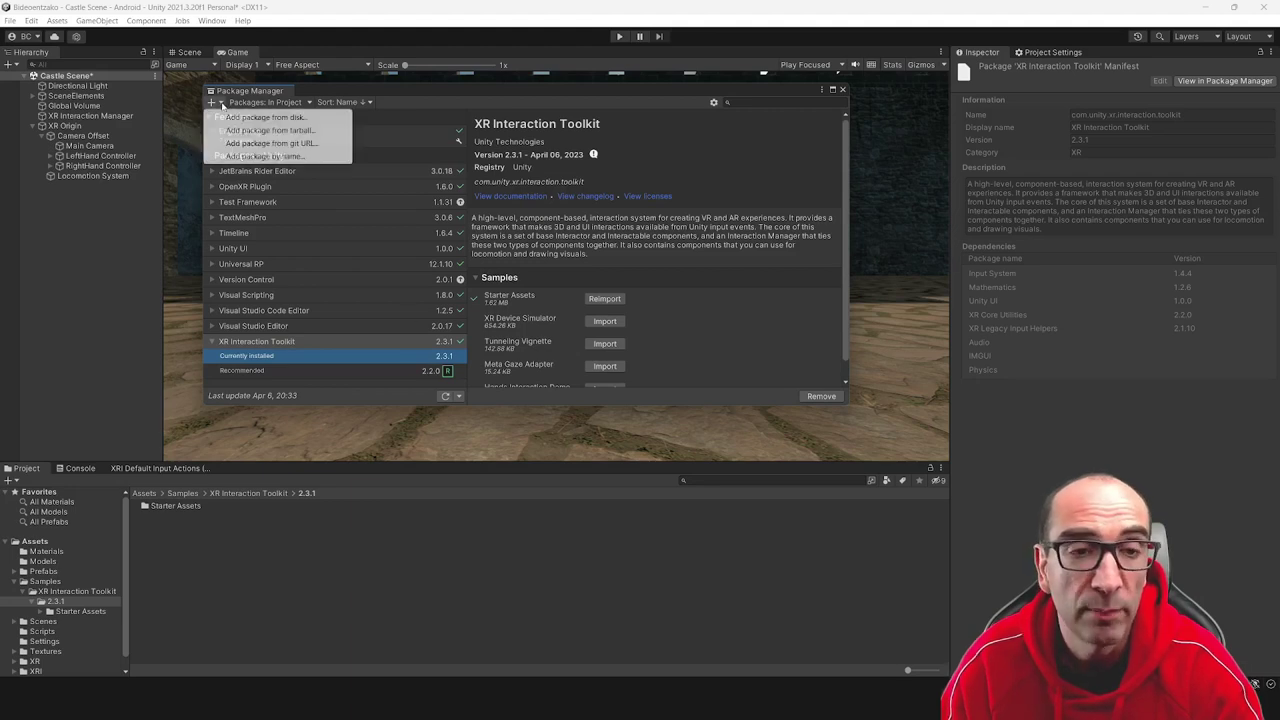
click(262, 156)
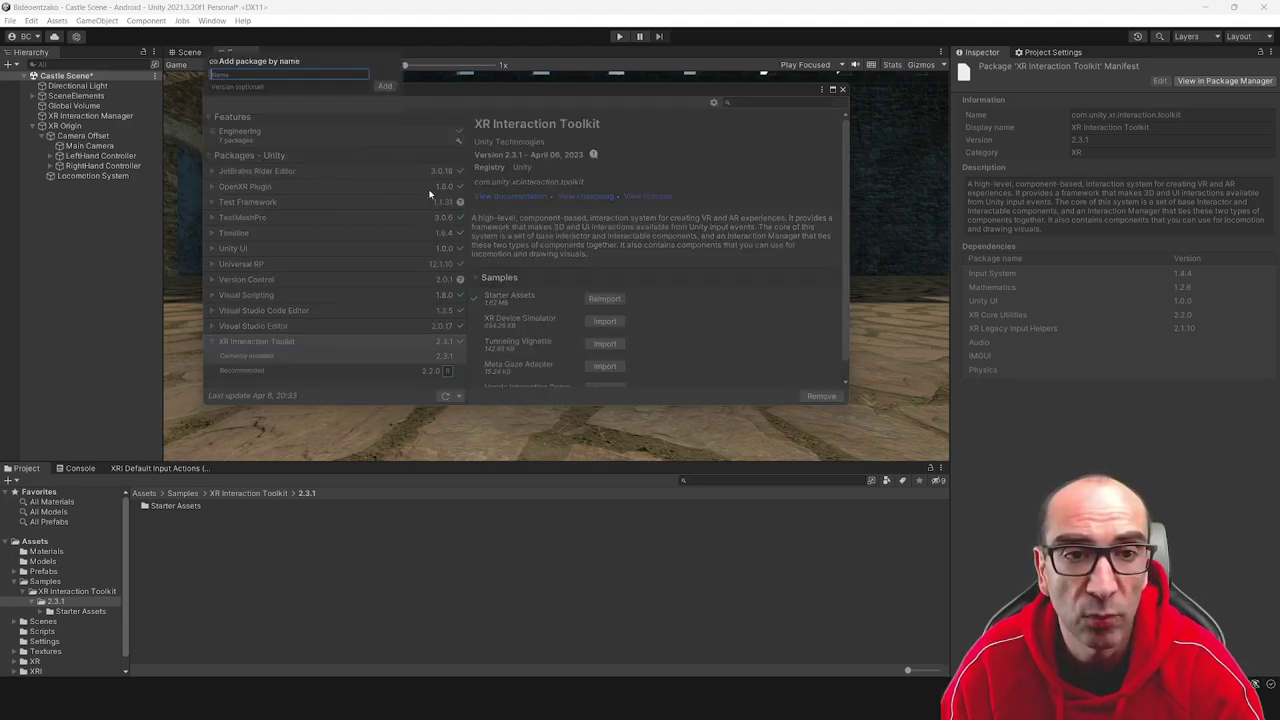
text(com.unity.xr.interaction.toolkit)
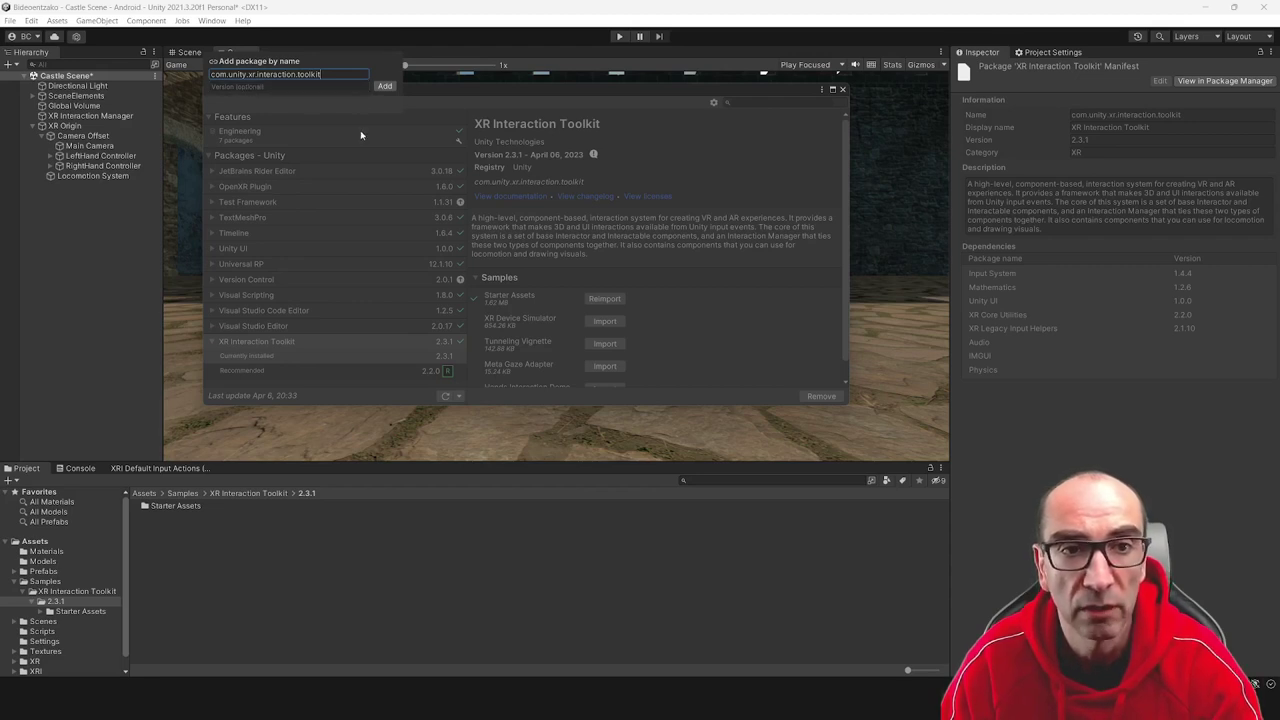
click(443, 172)
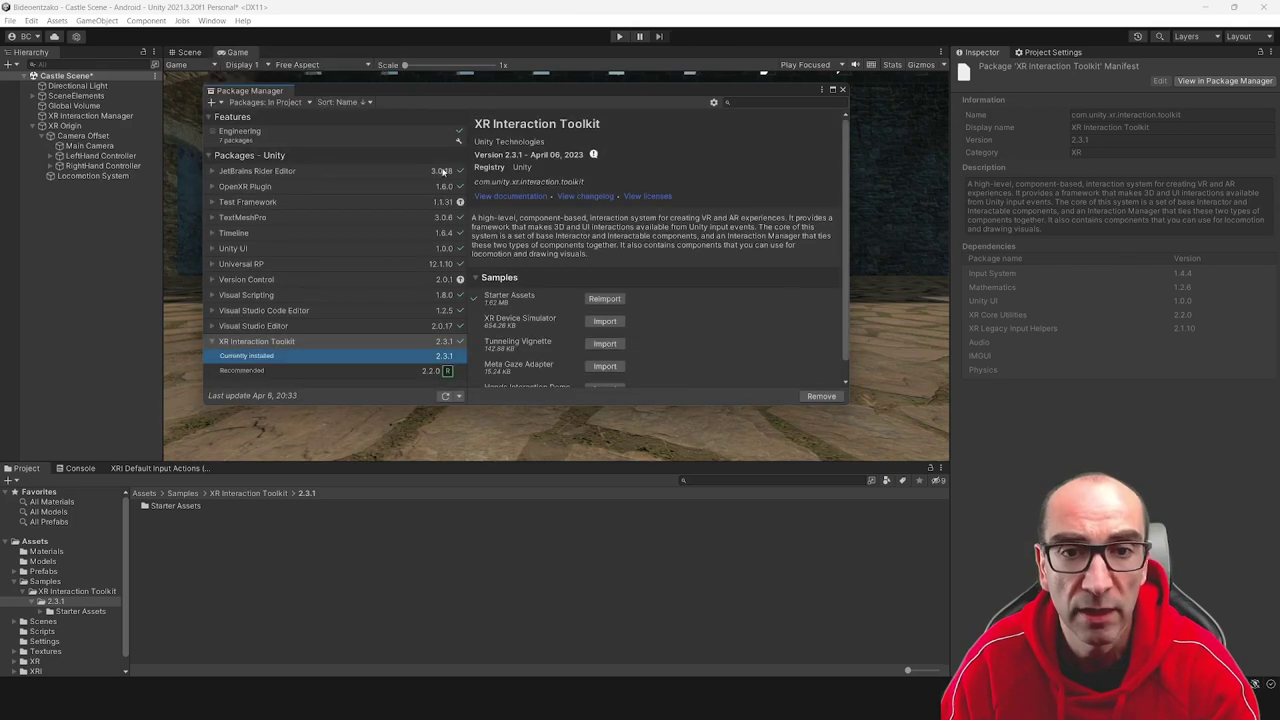
scroll(520, 312, down, 1)
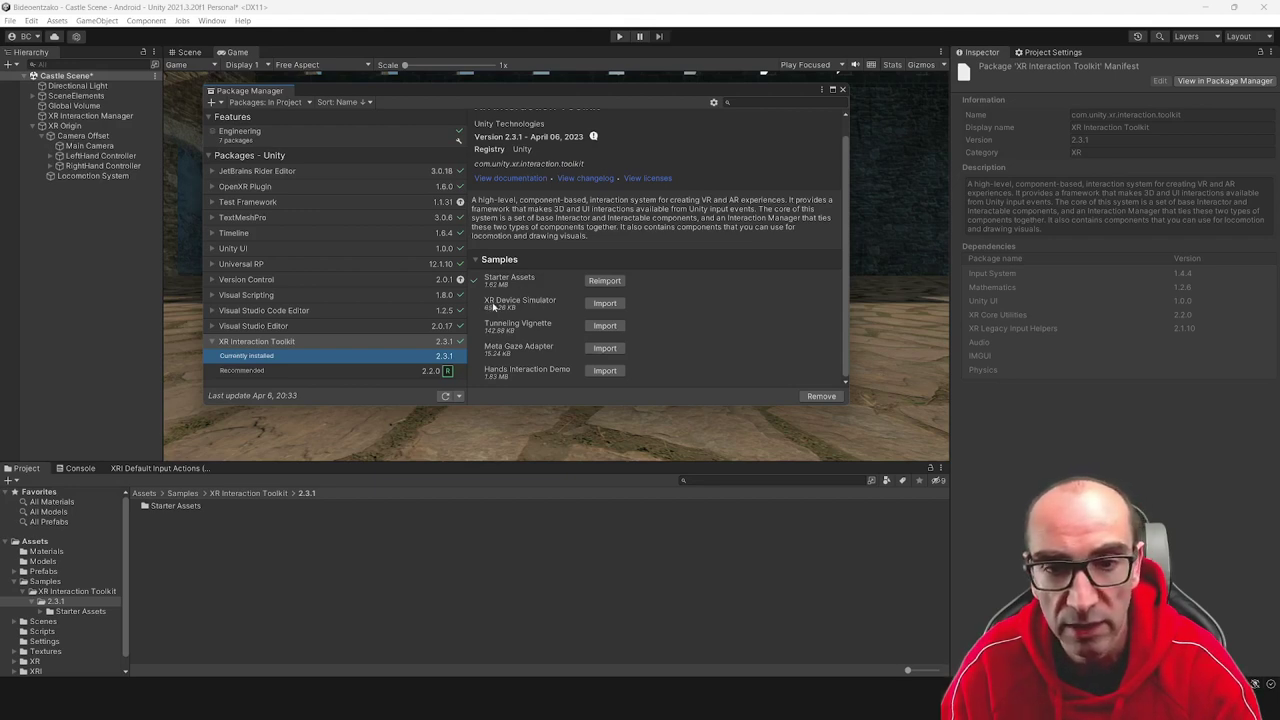
Step: Import the XR Device Simulator sample, close the Package Manager, and open its folder in Project
click(606, 304)
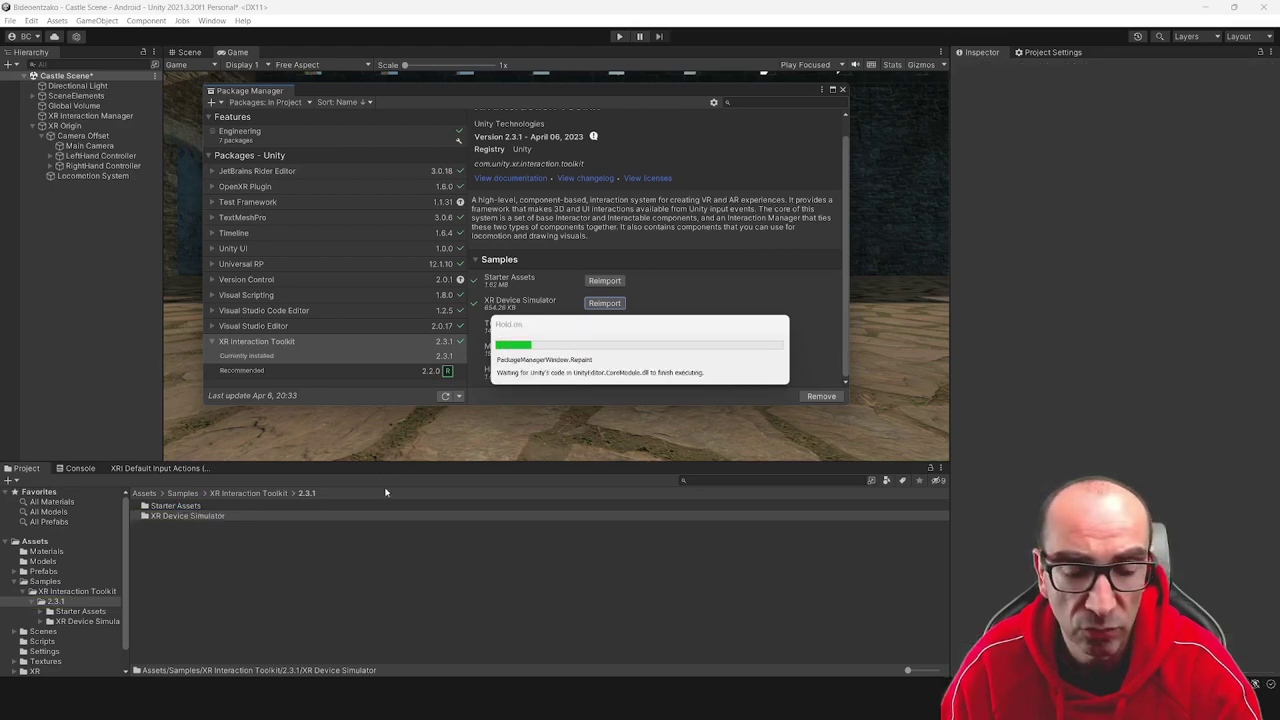
click(842, 89)
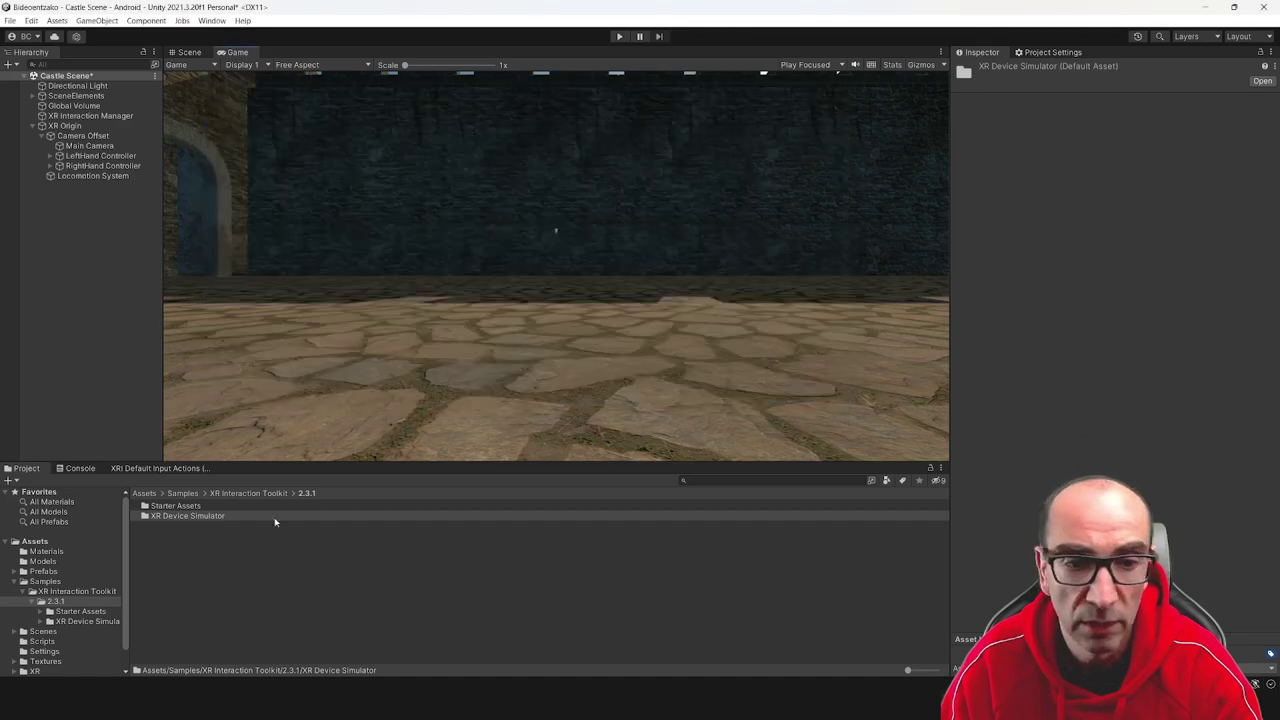
double_click(185, 516)
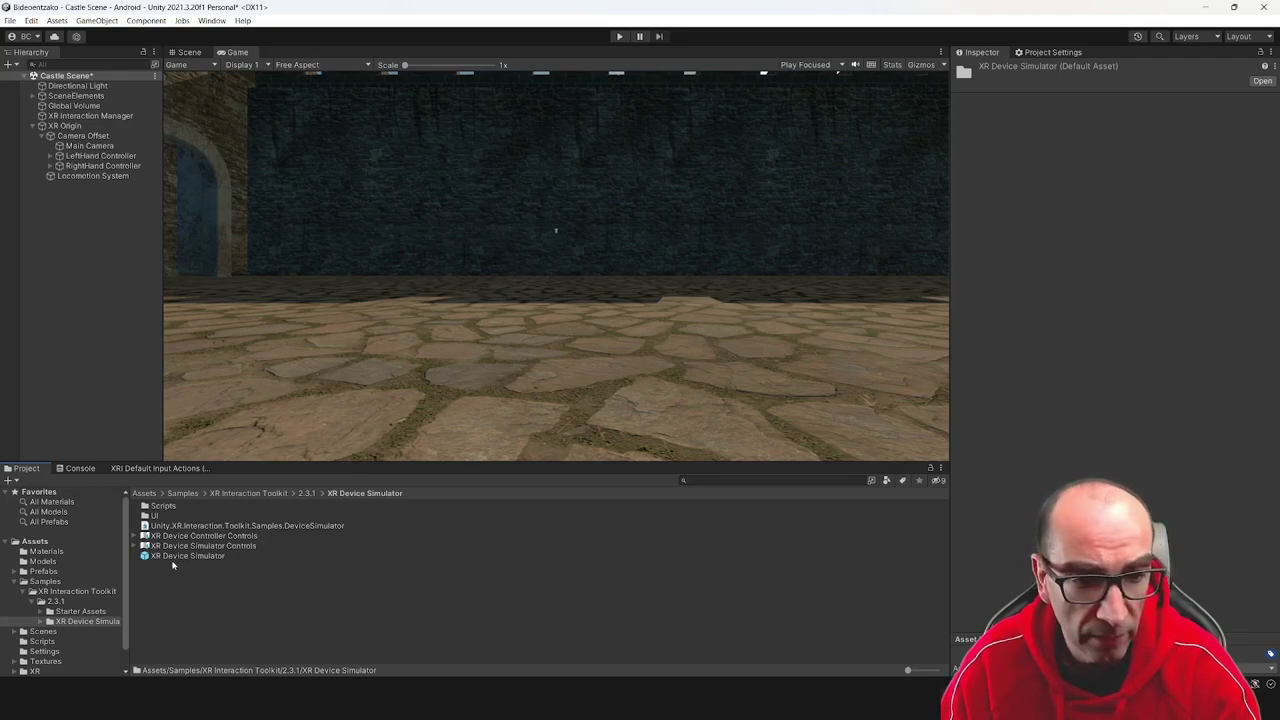
Step: Add the XR Device Simulator prefab to the Castle Scene, review the XR objects, and enter Play mode
drag(171, 556, 83, 230)
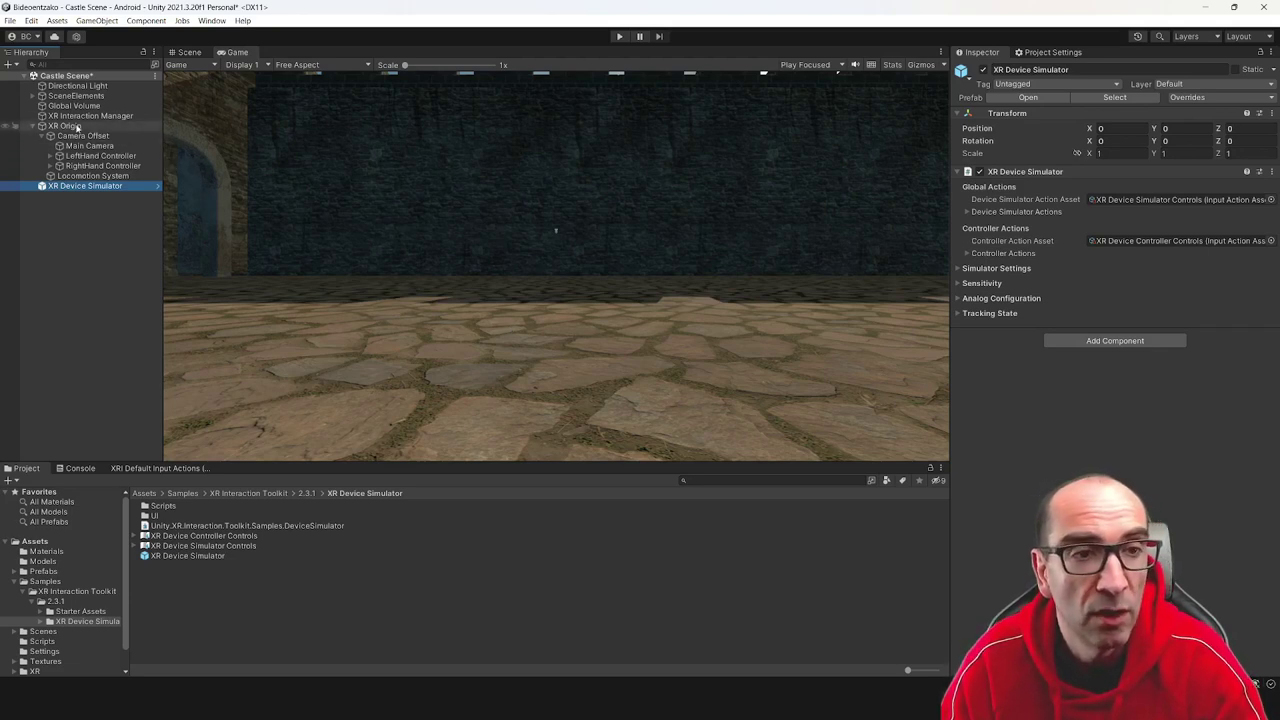
click(113, 117)
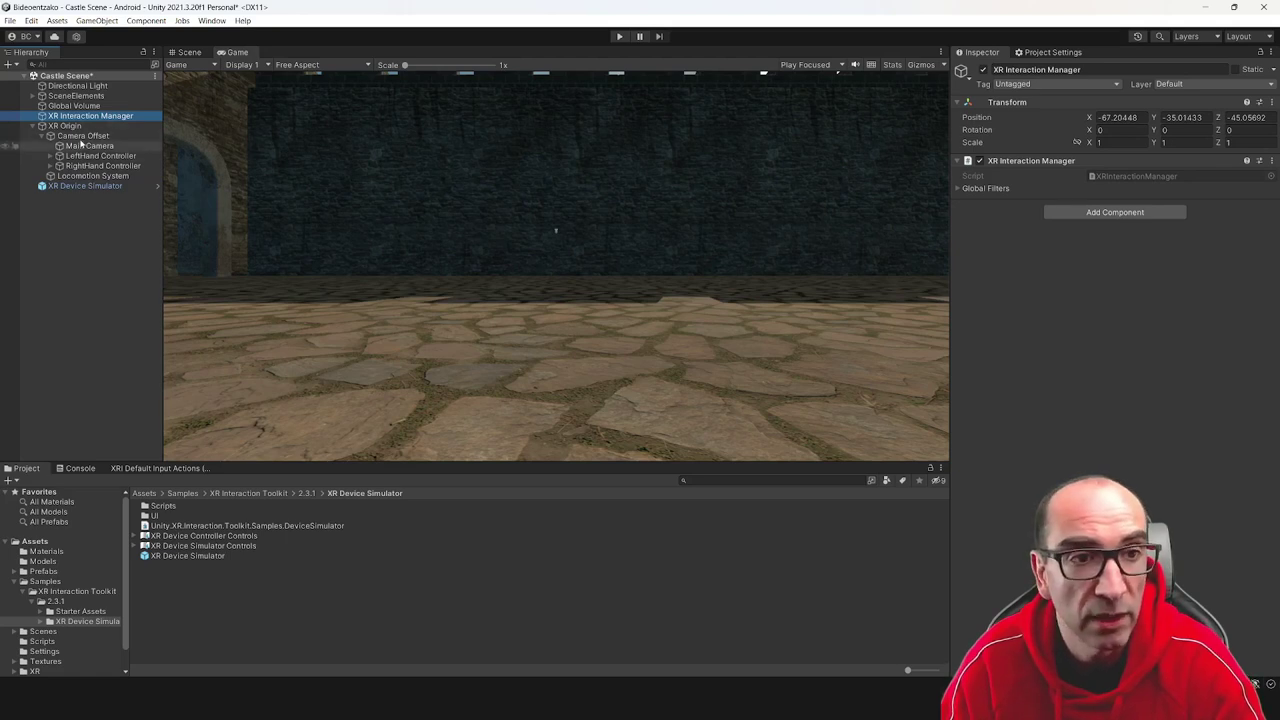
click(65, 126)
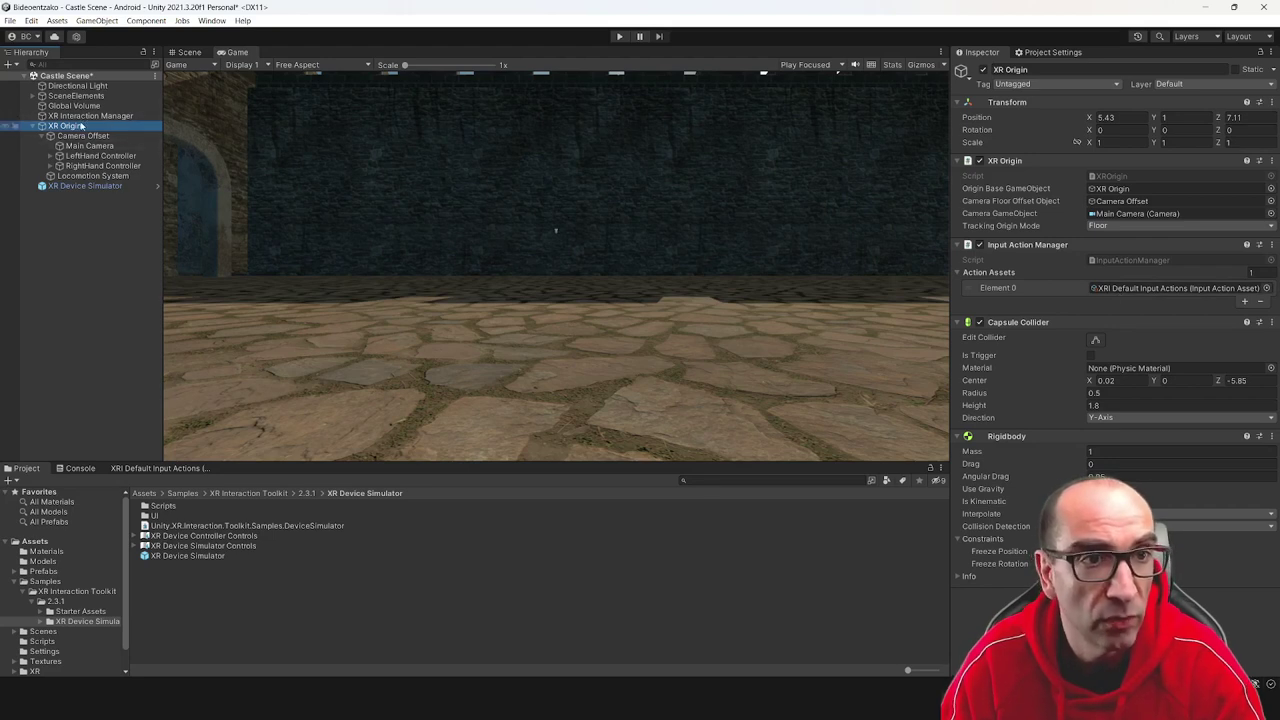
click(103, 96)
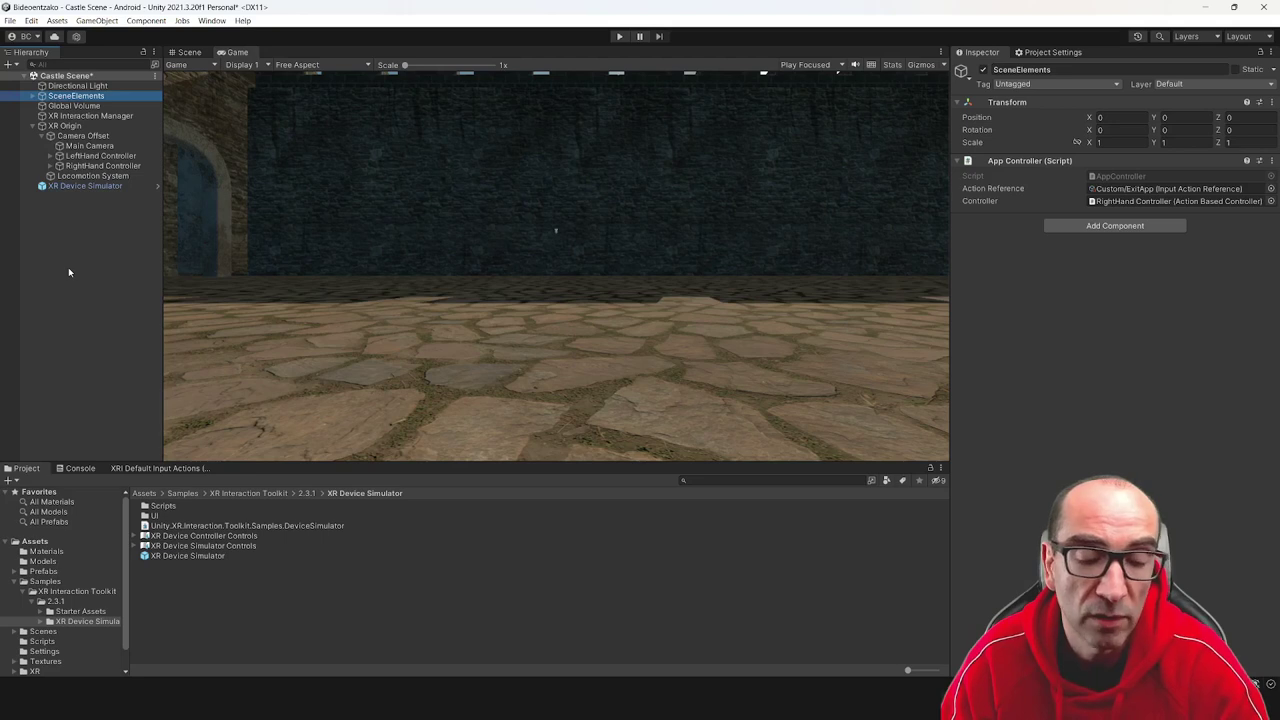
click(620, 38)
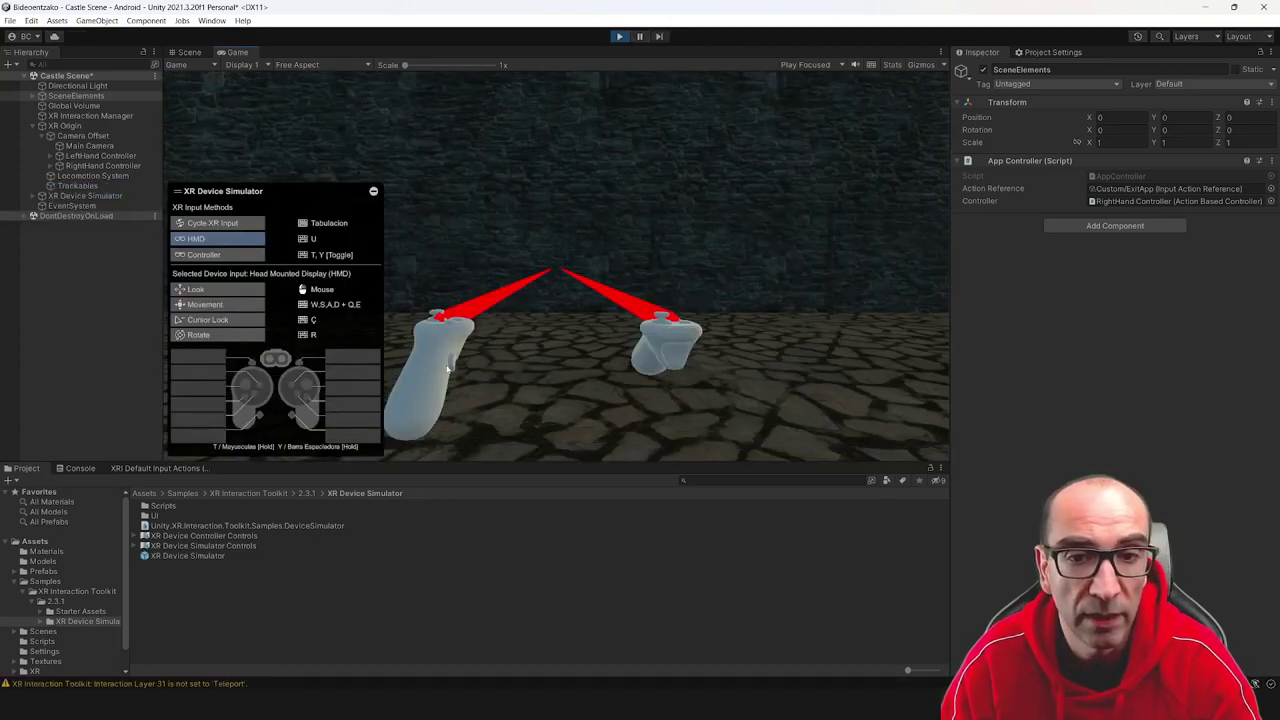
Step: Look around the castle with the simulated headset, then switch control to the right controller
mouse_move(448, 370)
right_down()
mouse_move(783, 353)
mouse_move(517, 343)
mouse_move(259, 224)
mouse_move(325, 317)
mouse_move(447, 313)
mouse_move(466, 289)
mouse_move(430, 244)
mouse_move(430, 290)
right_up()
key(t)
key(Tab)
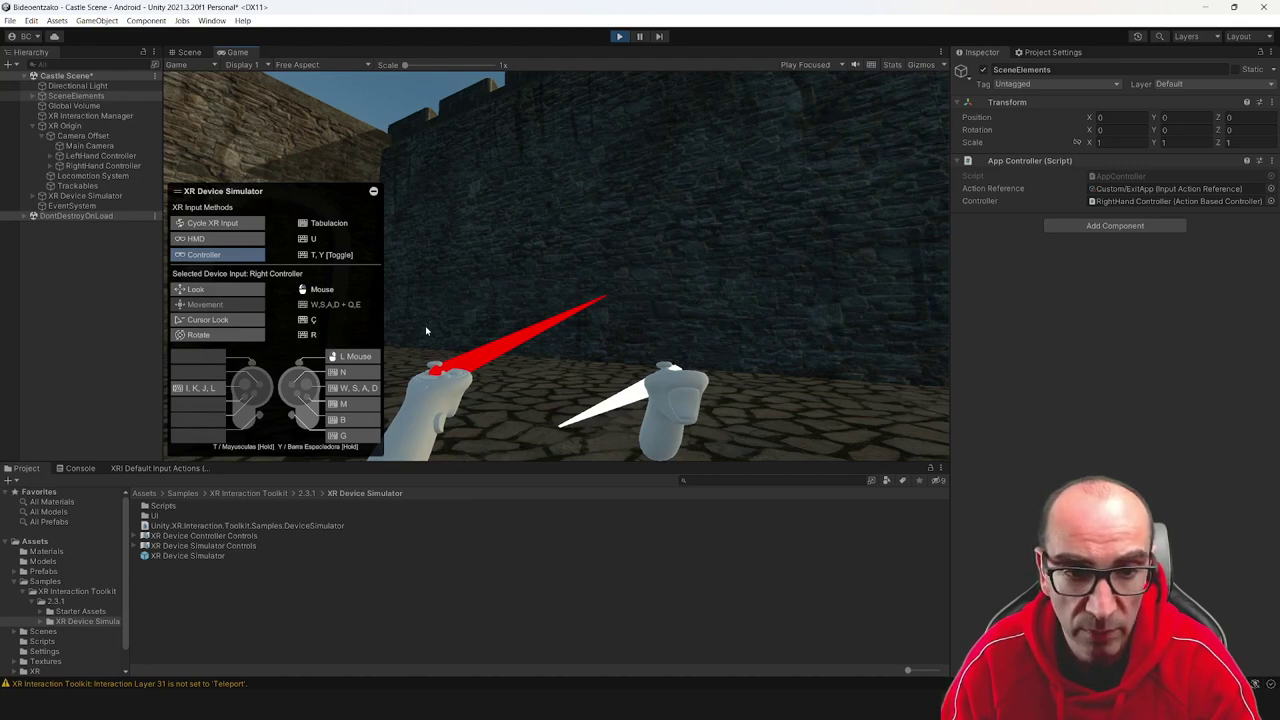
mouse_move(424, 330)
right_down()
mouse_move(346, 393)
mouse_move(394, 331)
mouse_move(484, 318)
mouse_move(411, 314)
mouse_move(417, 334)
mouse_move(433, 331)
right_up()
Step: Drive the right controller's thumbstick inputs and tilt and swing the controller around
key(w)
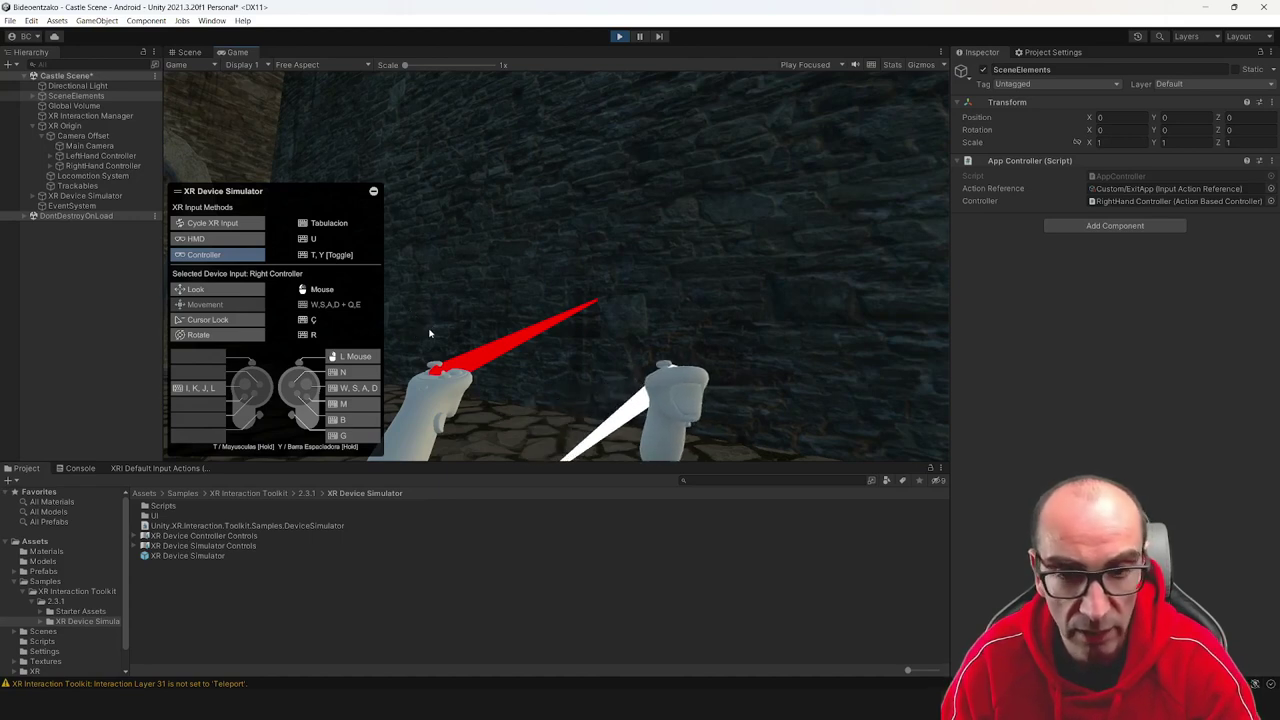
key(w)
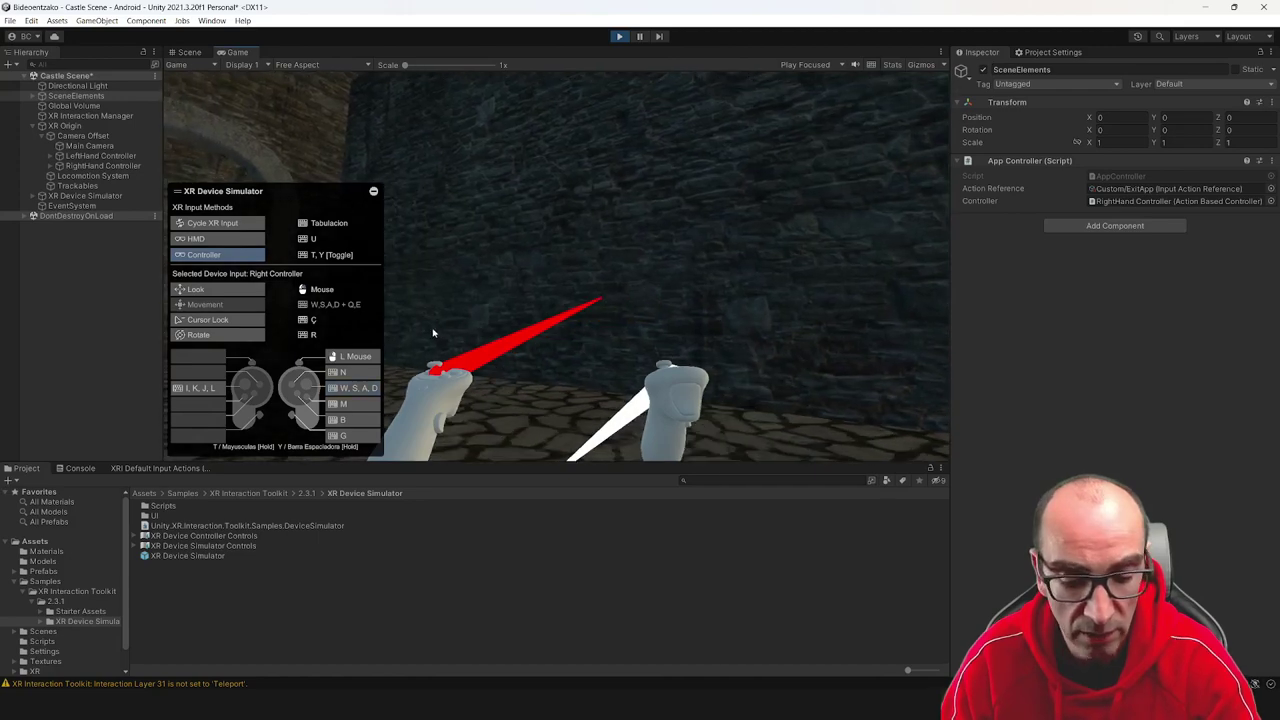
key(i)
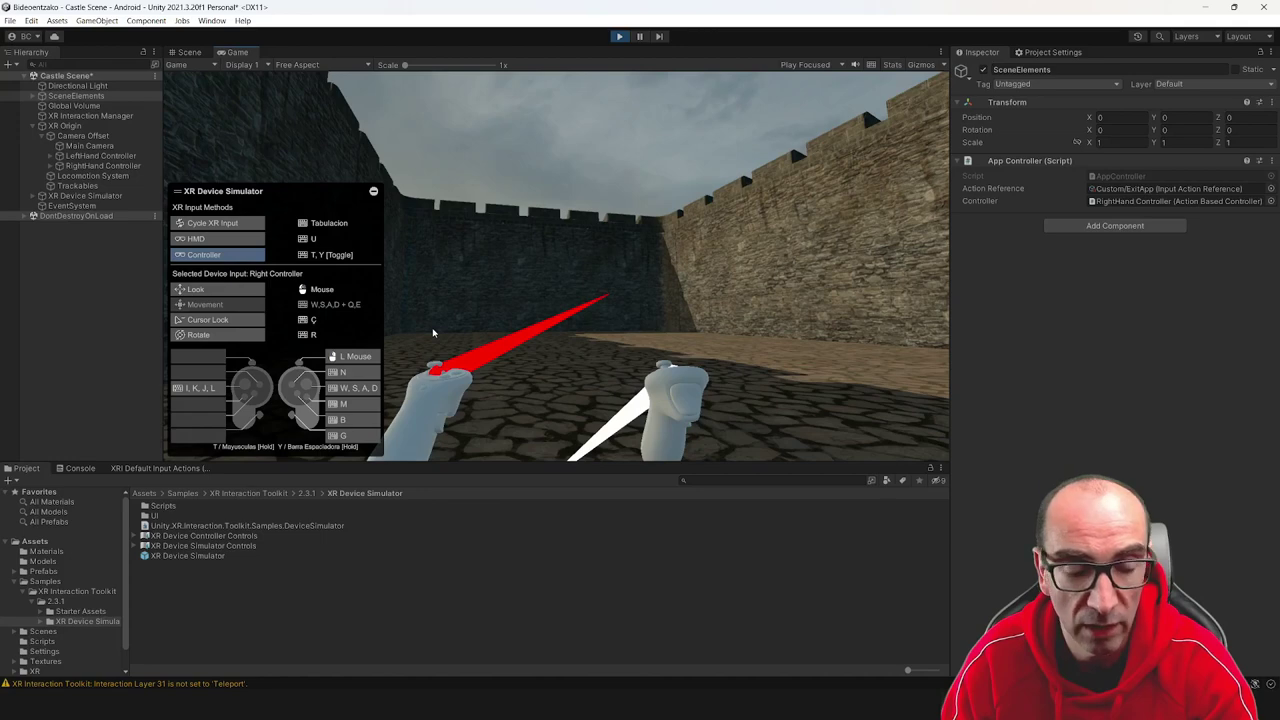
right_drag(423, 338, 483, 298)
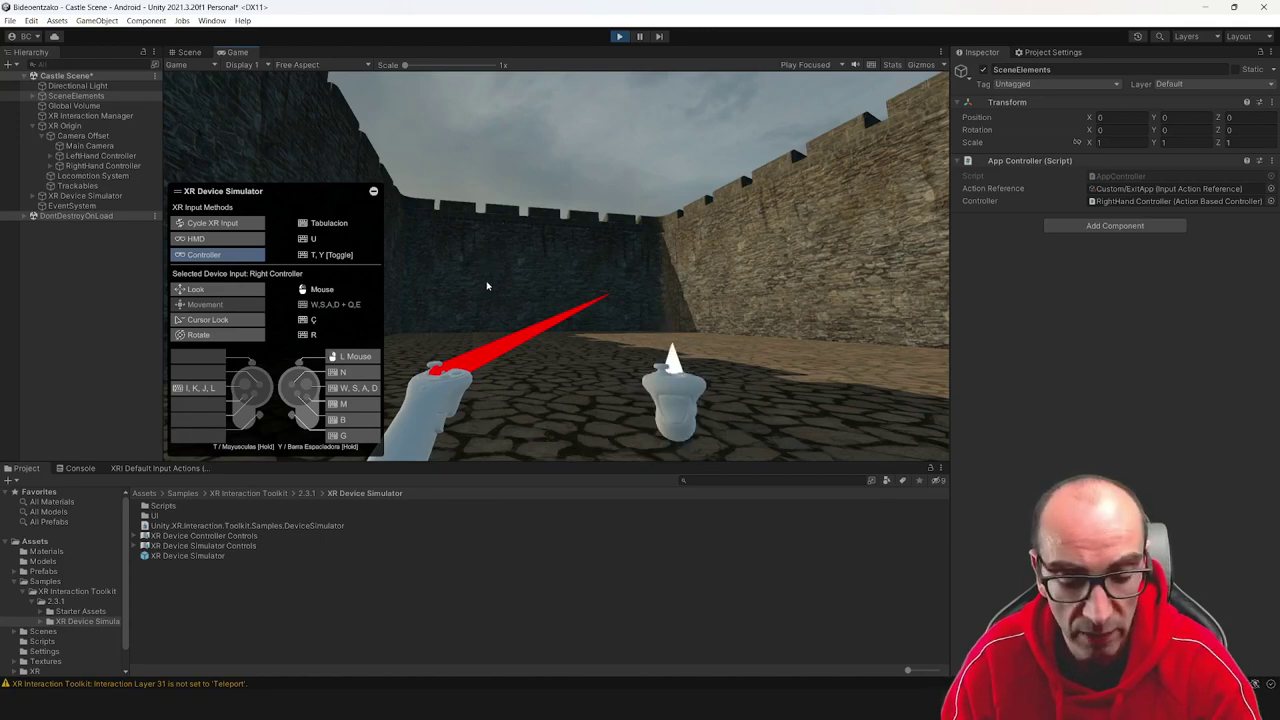
right_drag(452, 295, 77, 462)
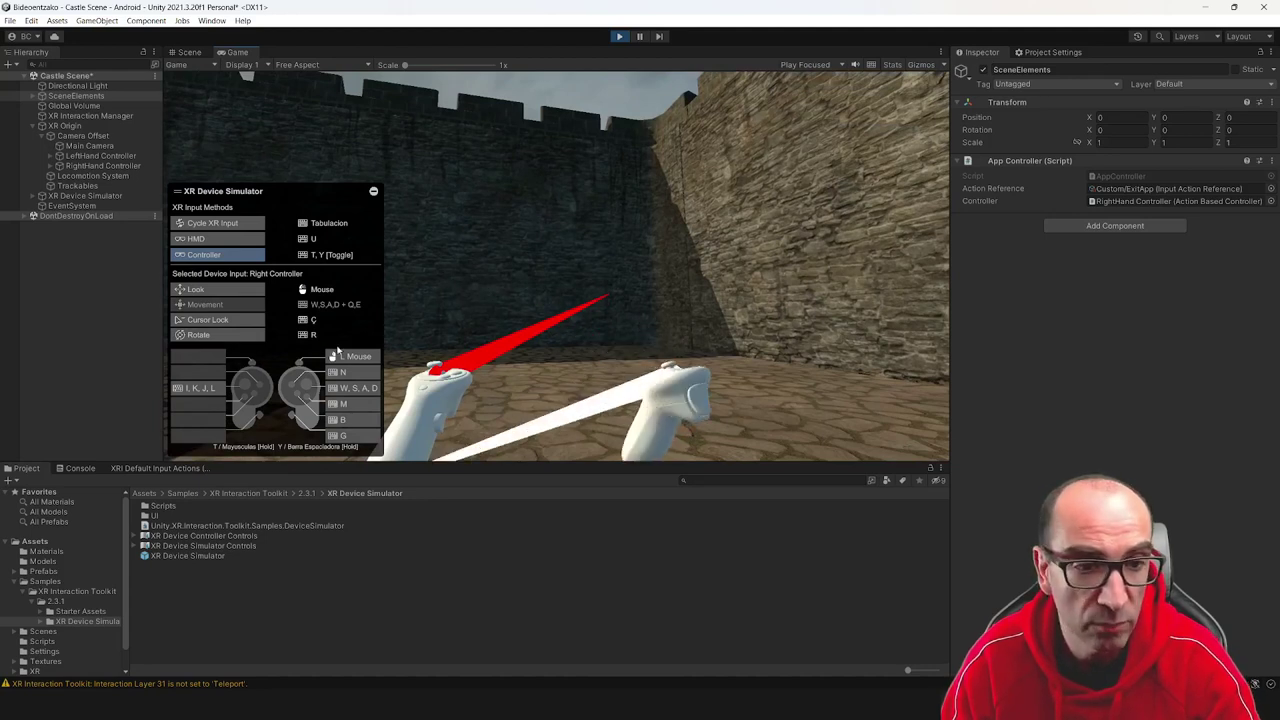
Step: Show the Console and press the right controller's buttons to log feedback and quit messages
click(80, 468)
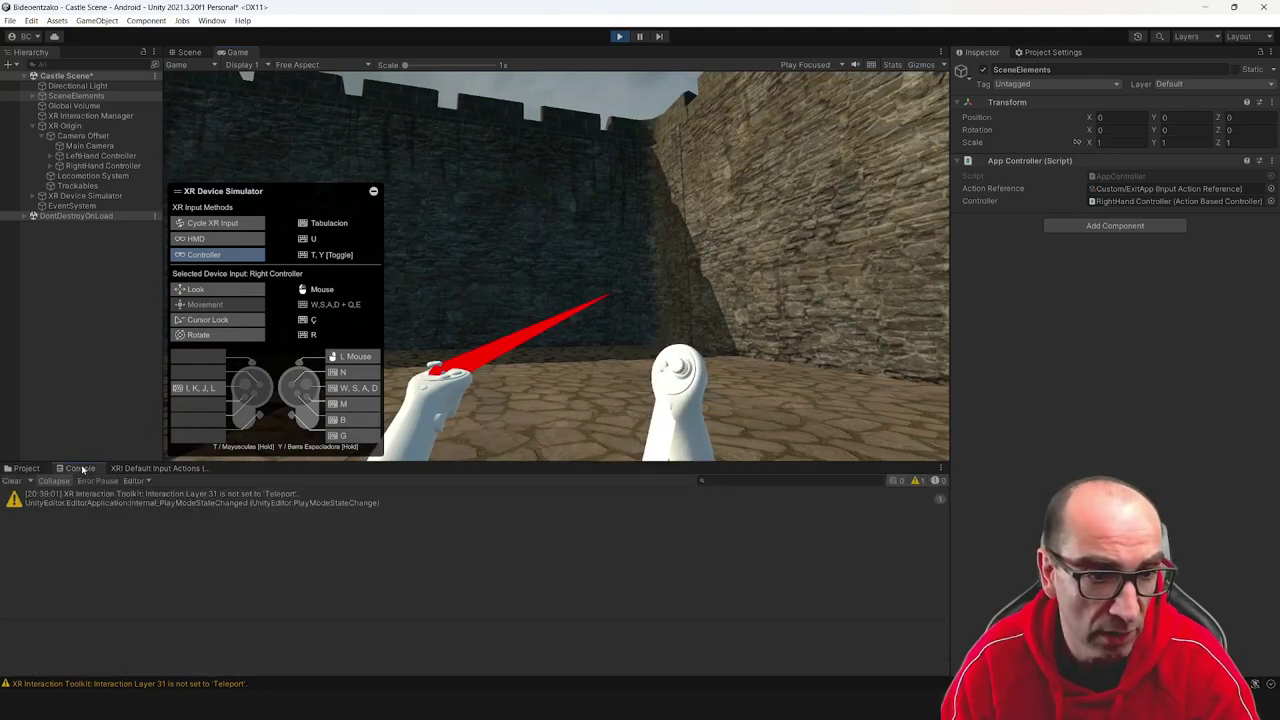
mouse_move(567, 380)
right_down()
mouse_move(847, 276)
mouse_move(867, 177)
mouse_move(812, 198)
right_up()
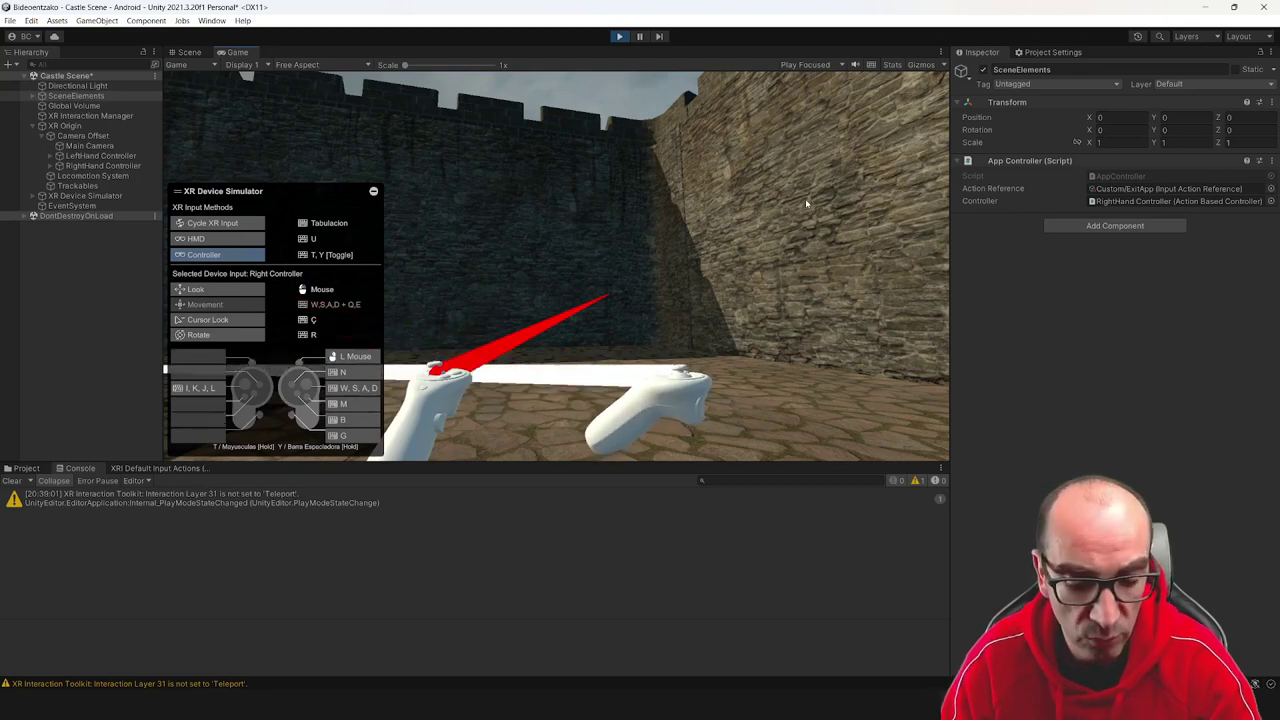
key(m)
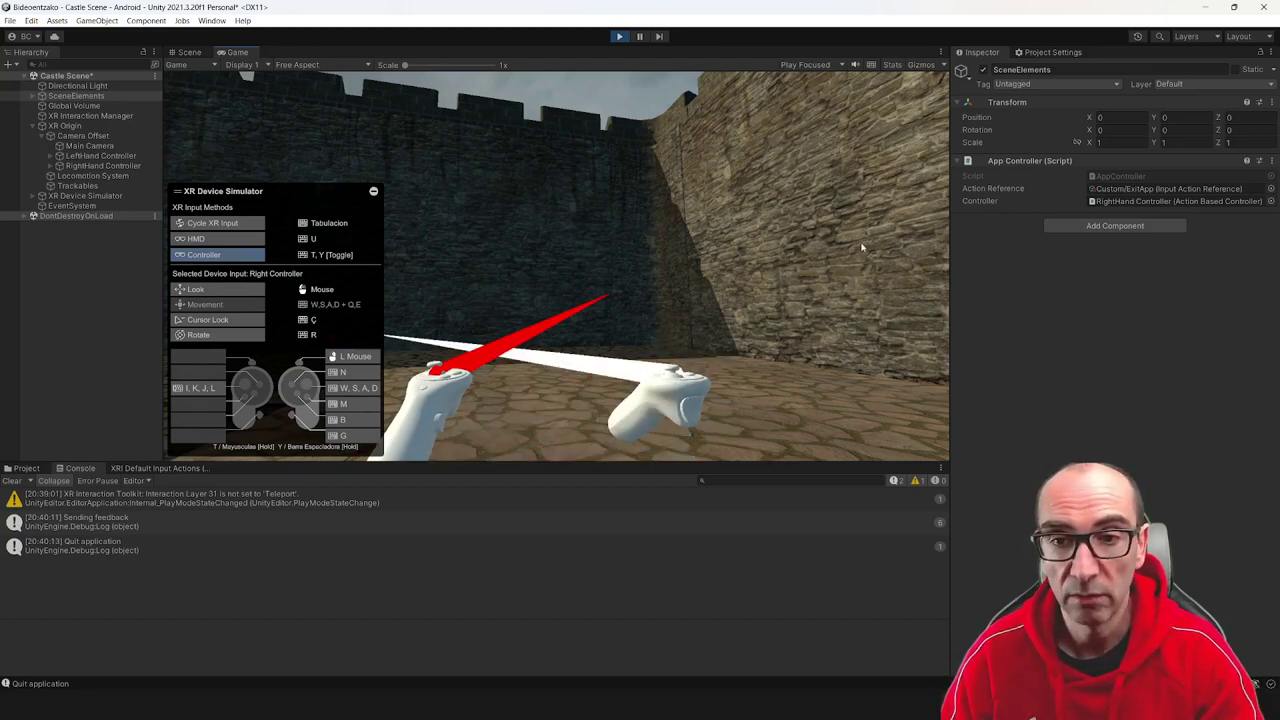
Step: Return the simulator to the headset and look across the courtyard up to the battlements
key(u)
mouse_move(900, 230)
right_down()
mouse_move(333, 240)
mouse_move(785, 310)
right_up()
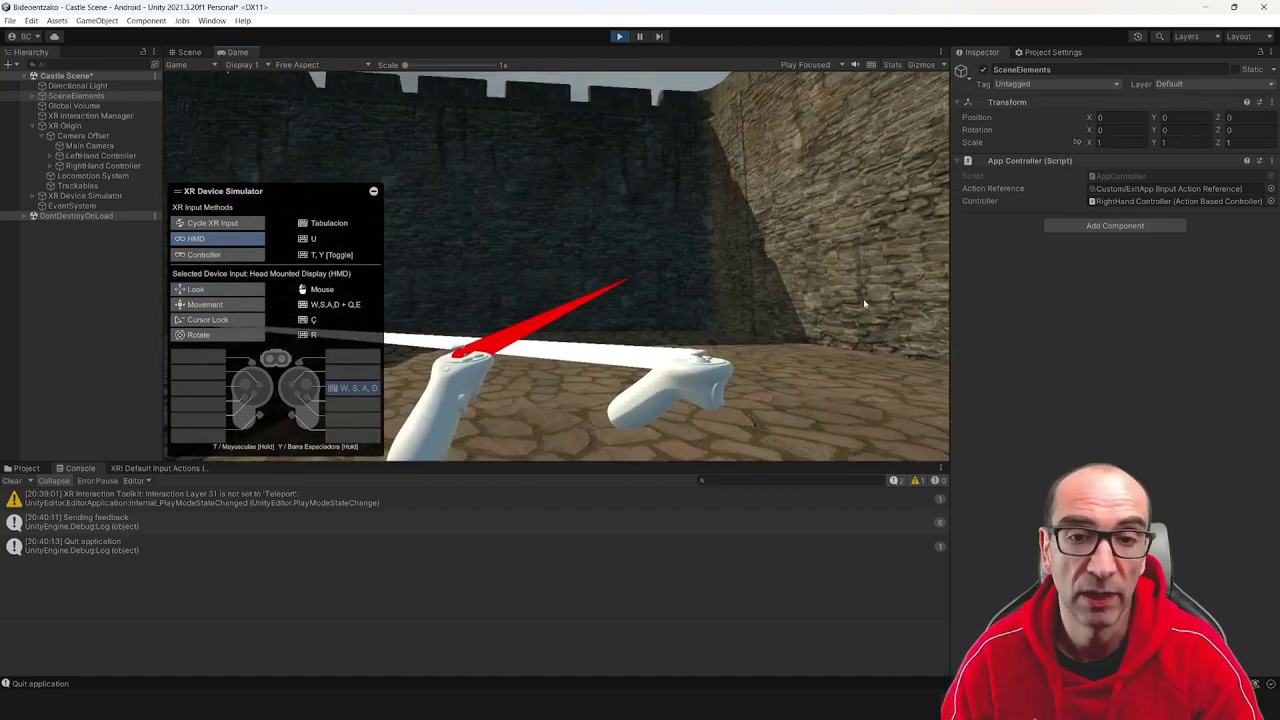
right_drag(785, 310, 731, 182)
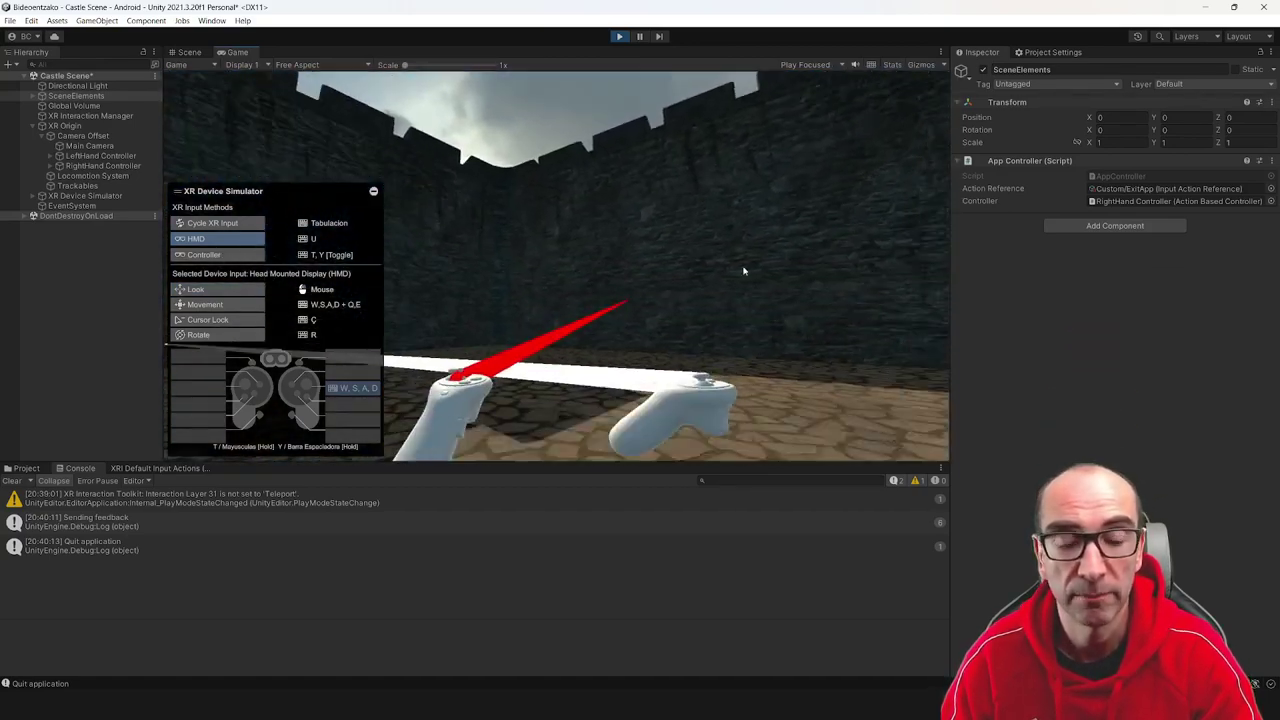